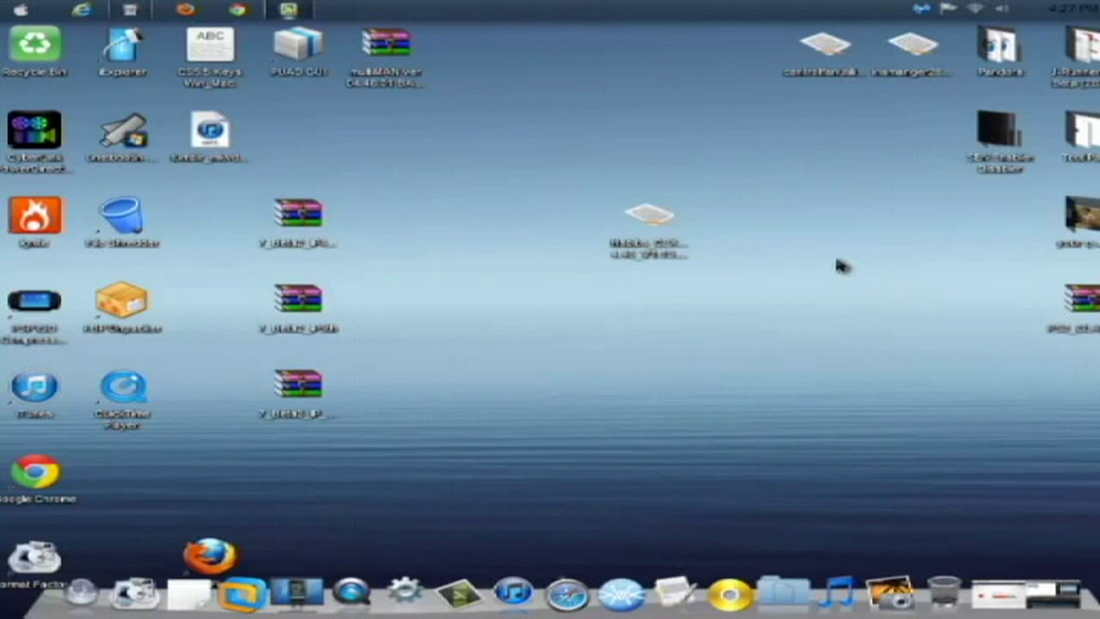
Move the firmware file icon lower on the desktop and bring the USB20FD drive window back up.
drag(662, 219, 597, 206)
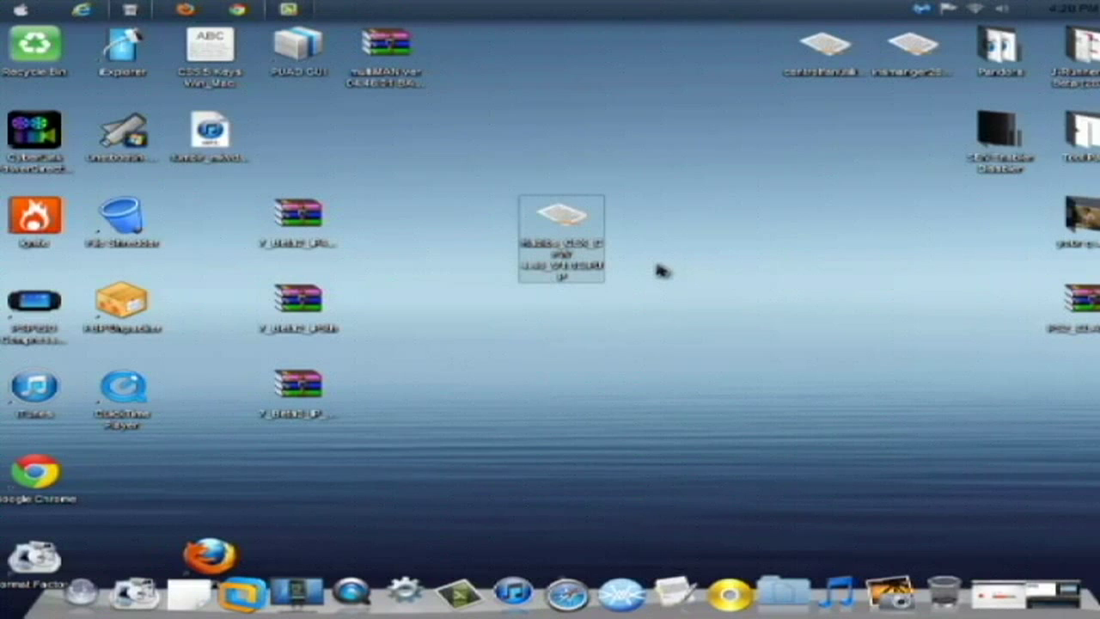
drag(571, 220, 658, 306)
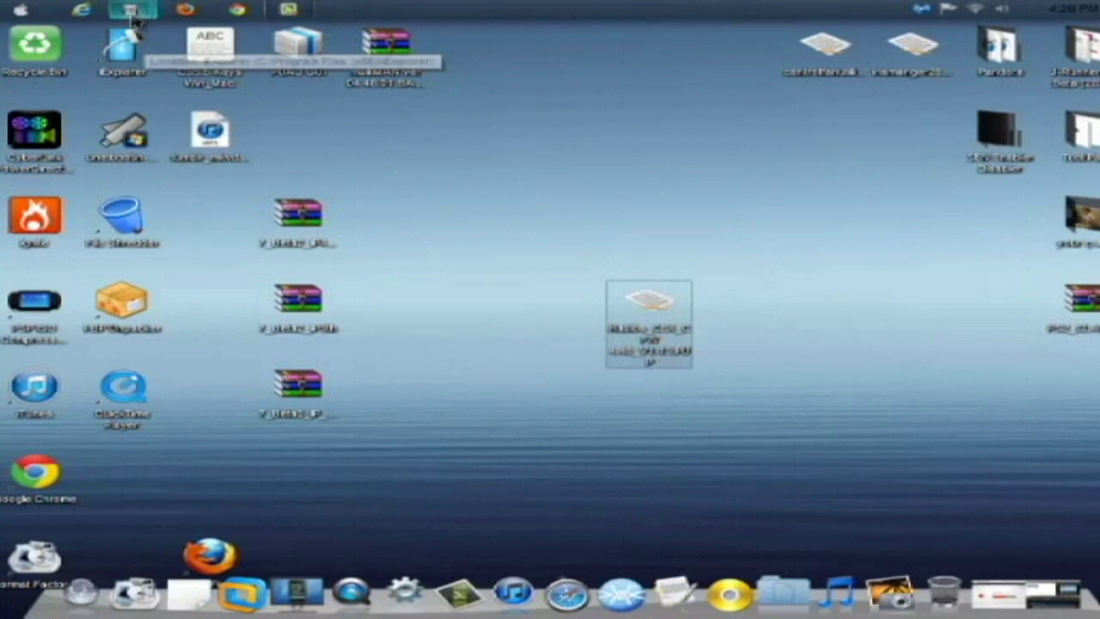
mouse_move(134, 17)
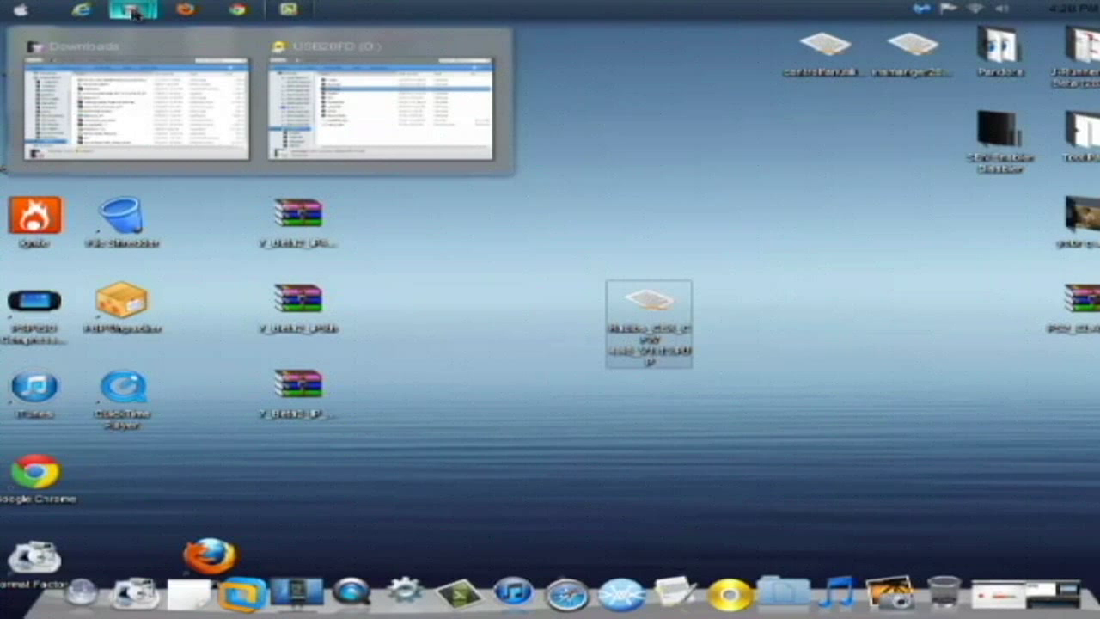
Bring the USB20FD window forward and shift it so the firmware icon moves up the desktop.
click(319, 91)
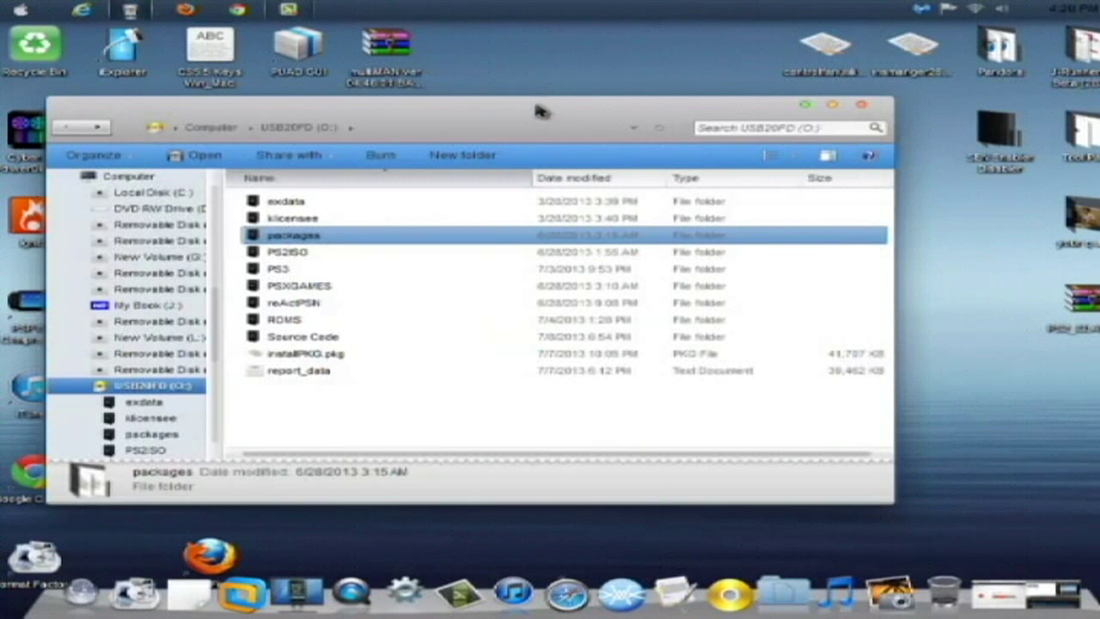
drag(535, 103, 599, 358)
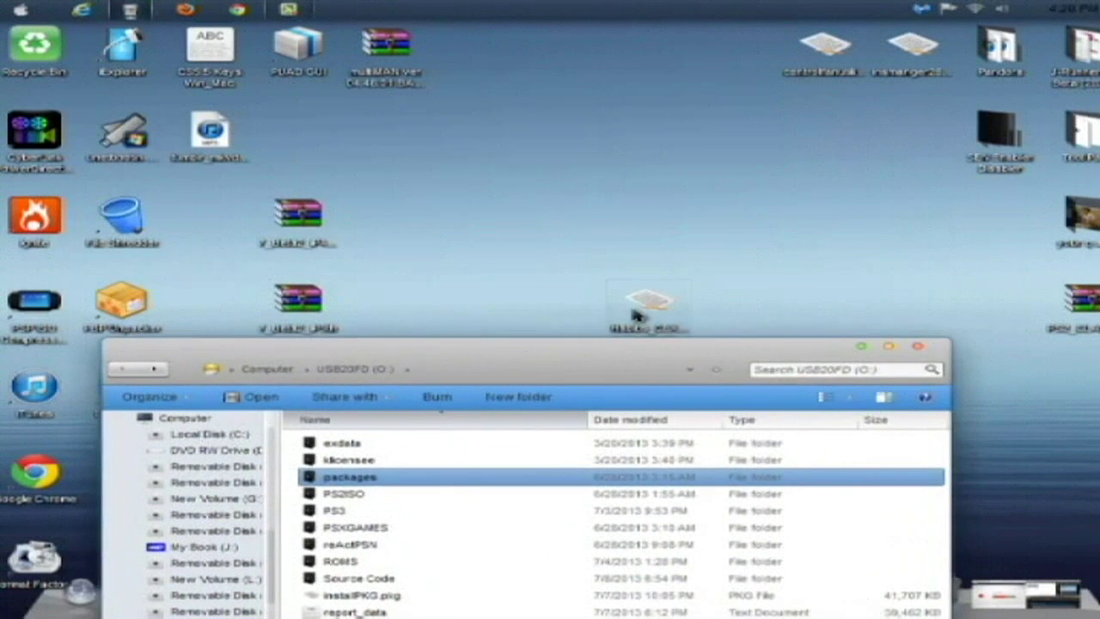
drag(640, 317, 639, 139)
drag(595, 362, 550, 219)
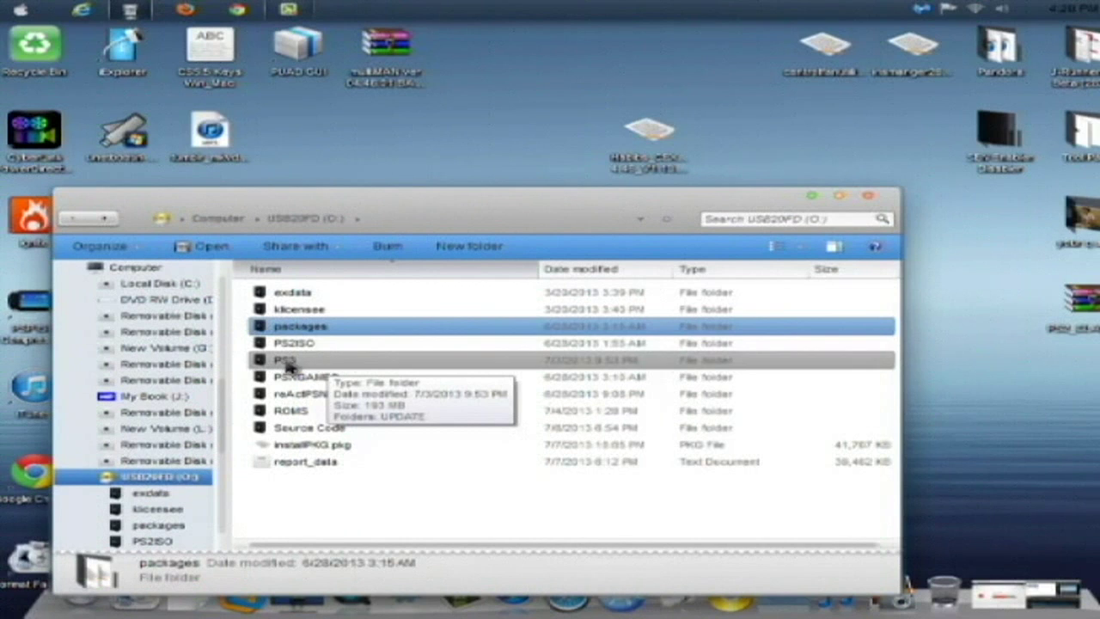
Permanently delete the old PS3UPDAT.PUP from the drive's PS3\UPDATE folder.
double_click(286, 361)
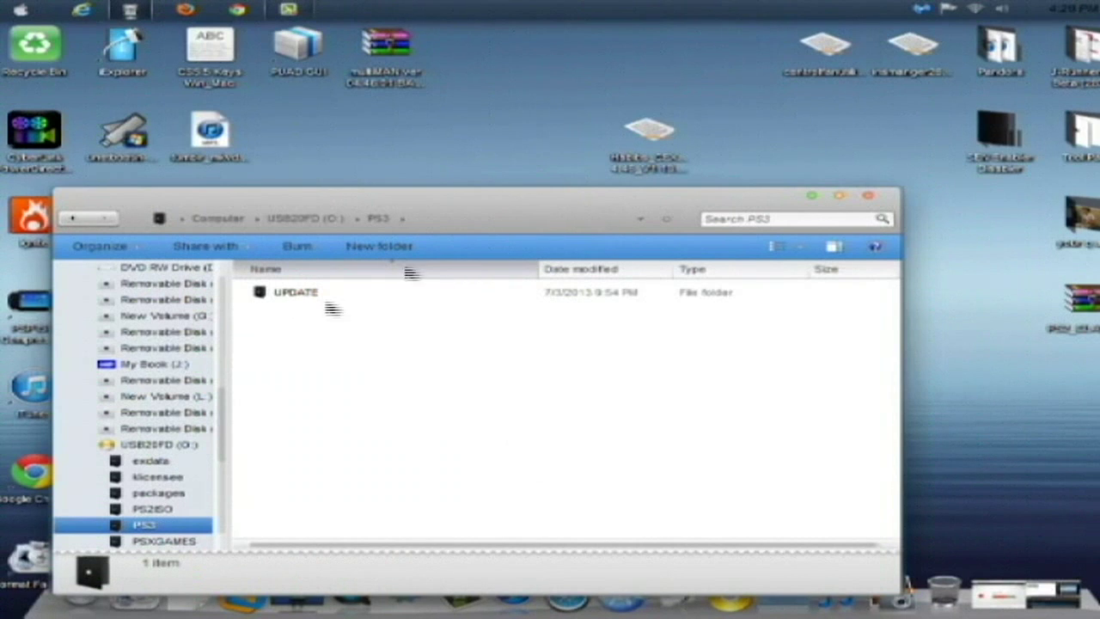
click(301, 301)
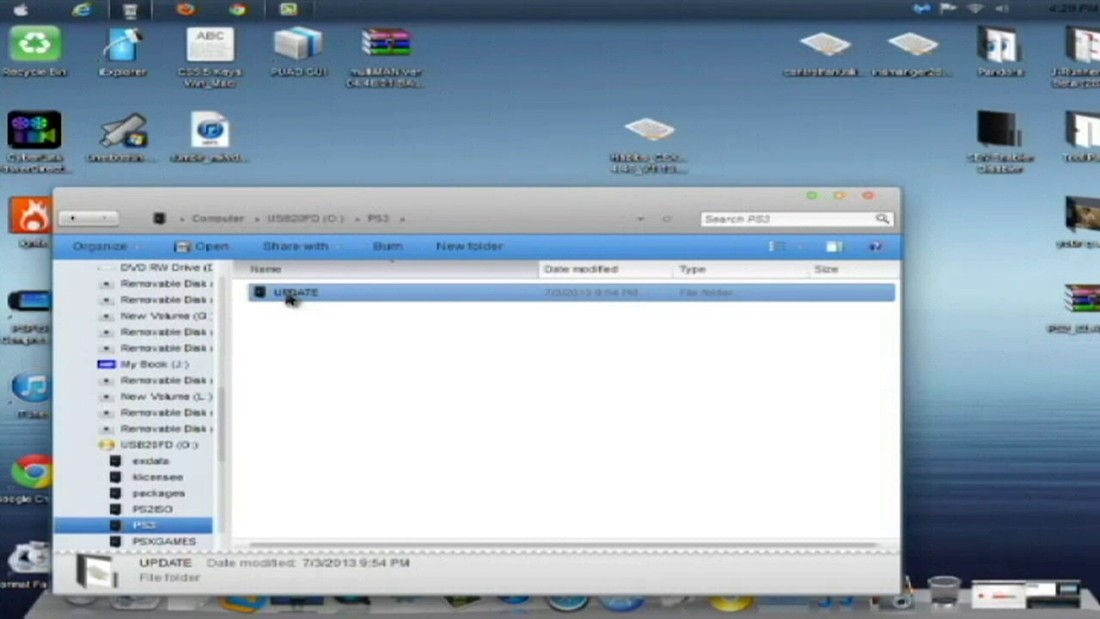
double_click(289, 295)
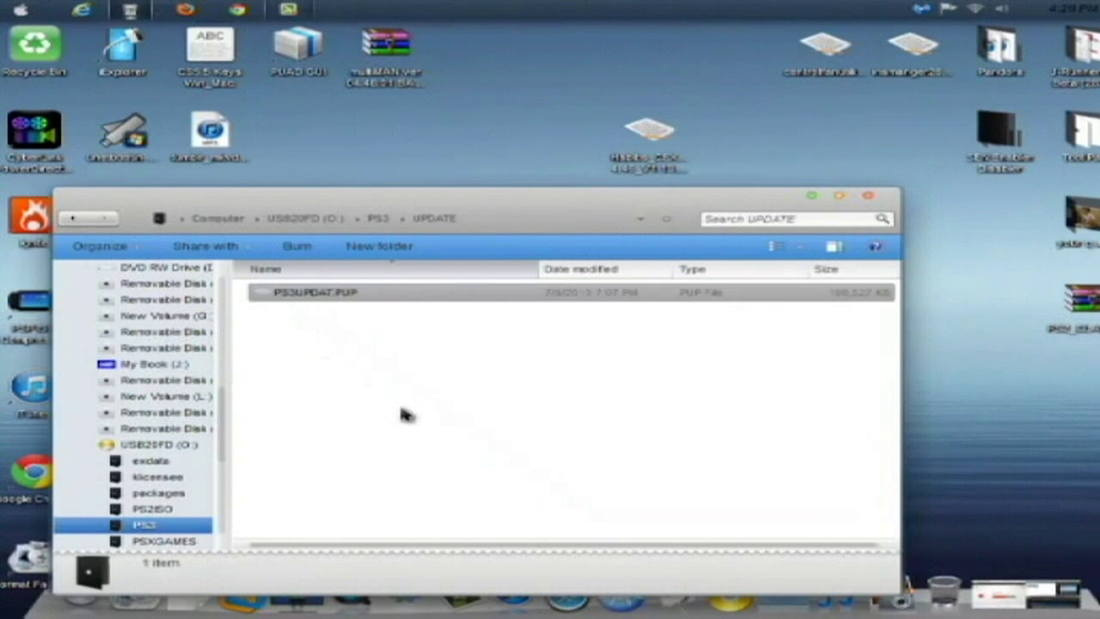
click(373, 295)
key(Delete)
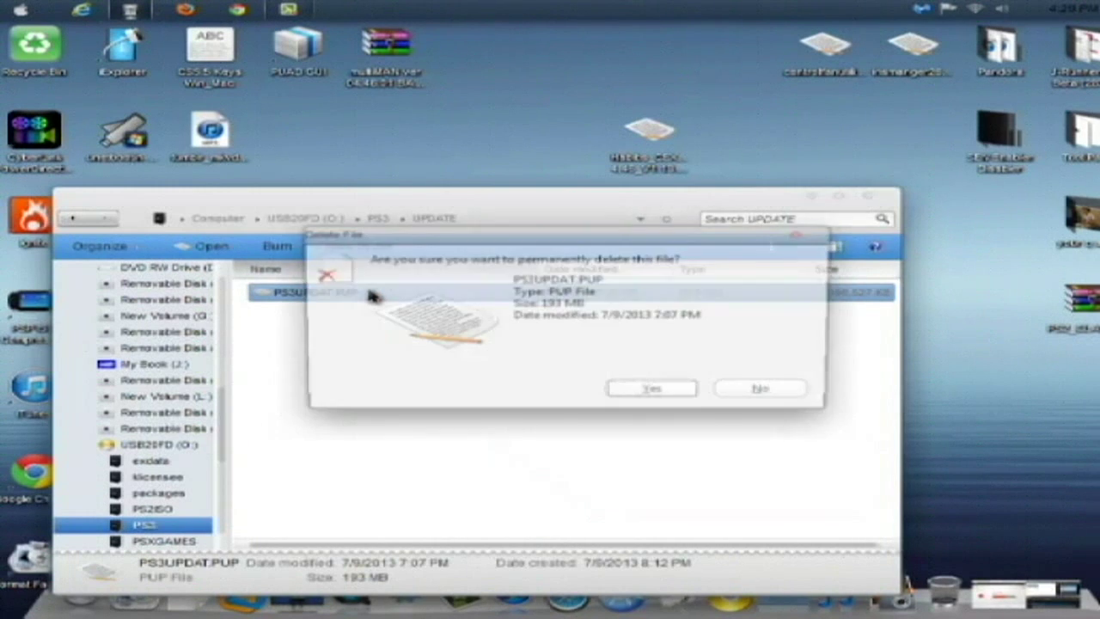
key(Return)
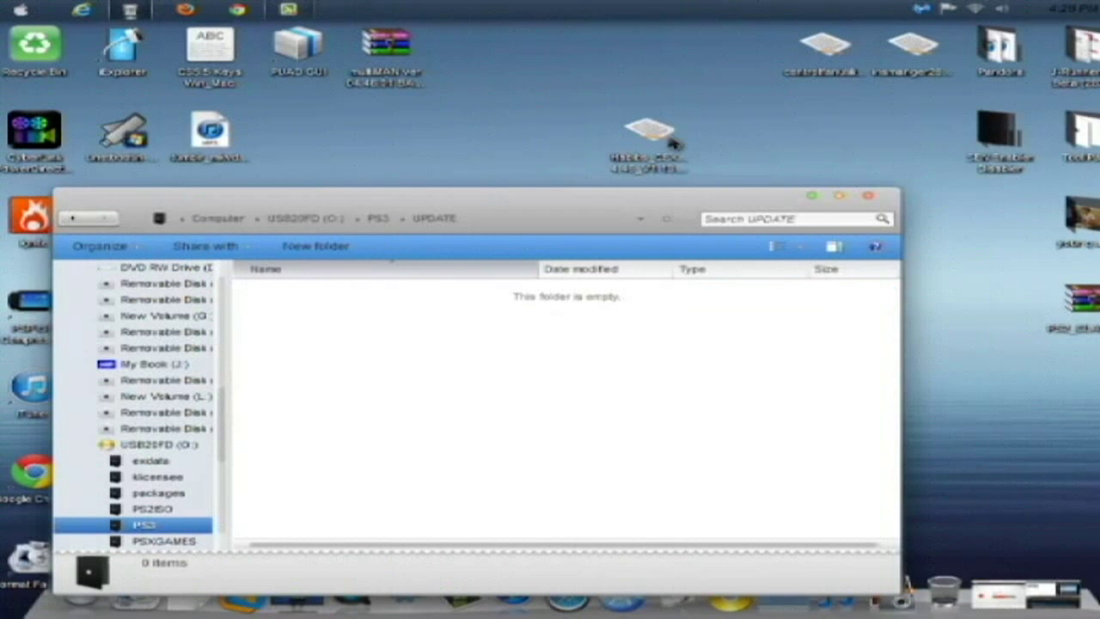
Move the firmware icon to the top row and rename it Habibs_CEX_CFW 4.46_V1.13_PS3UPDAT.PUP.
drag(661, 148, 653, 86)
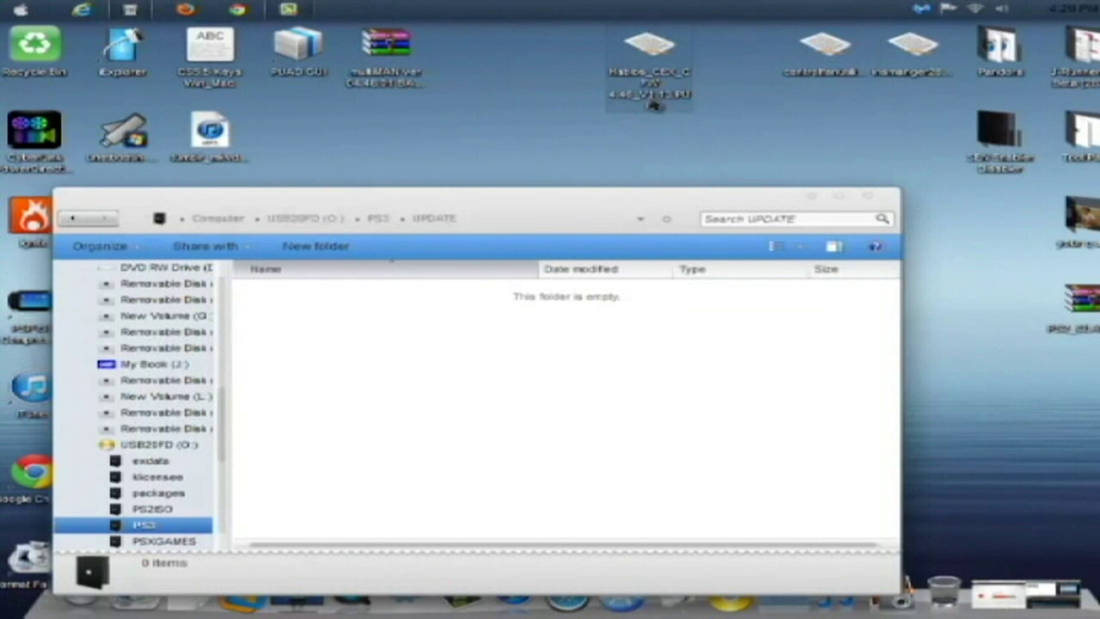
click(688, 111)
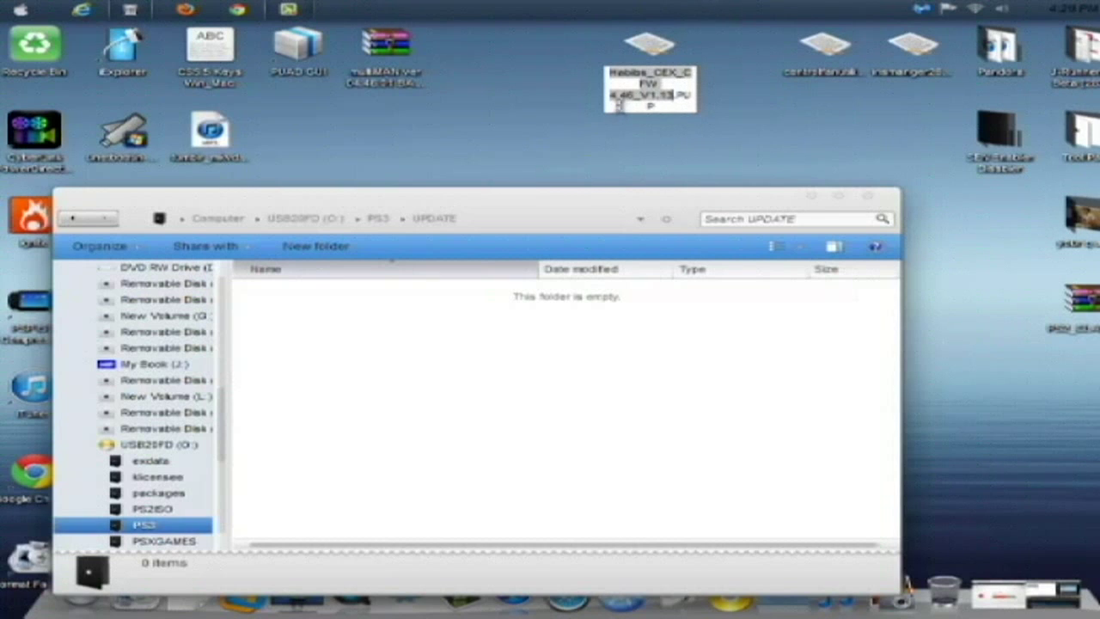
click(676, 98)
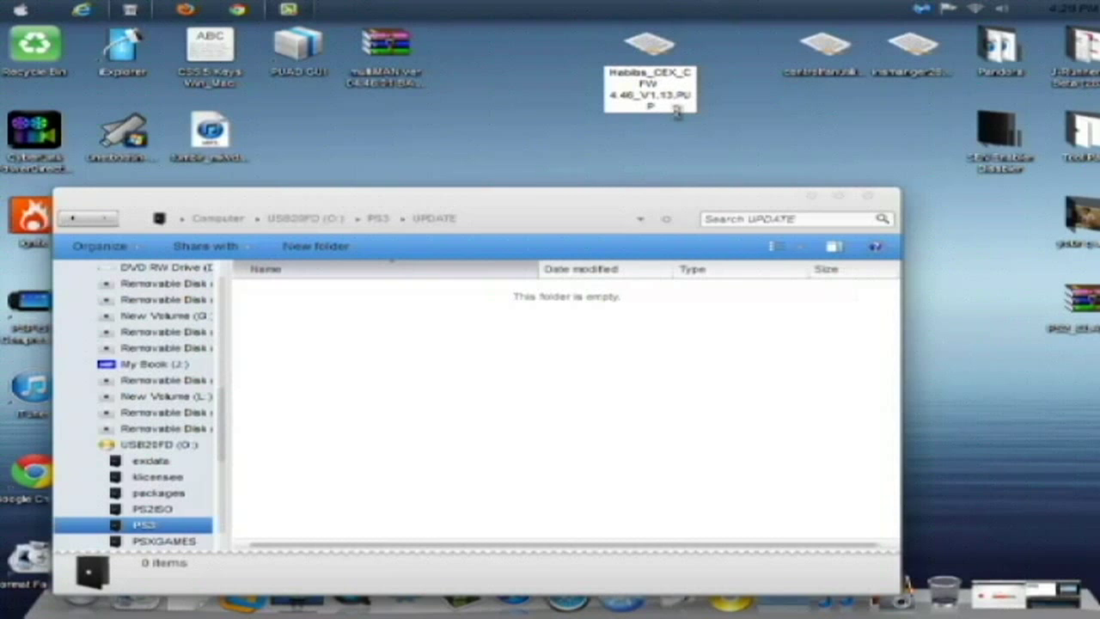
text(_FS)
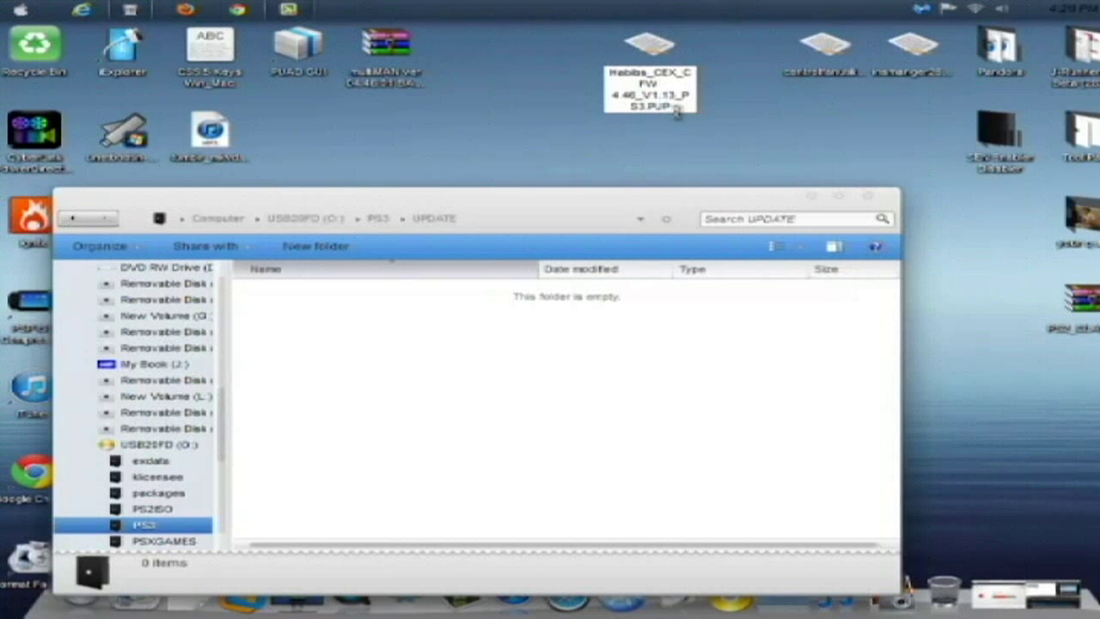
text(3UPDATE)
key(Return)
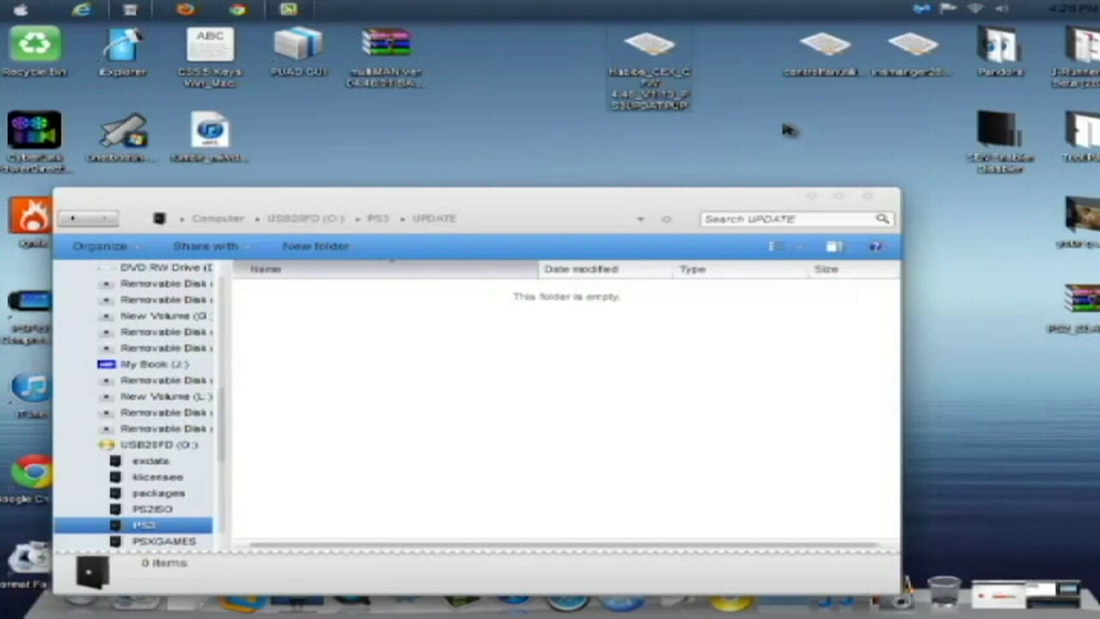
Drag the renamed 193 MB firmware file from the desktop into O:\PS3\UPDATE.
drag(658, 70, 400, 335)
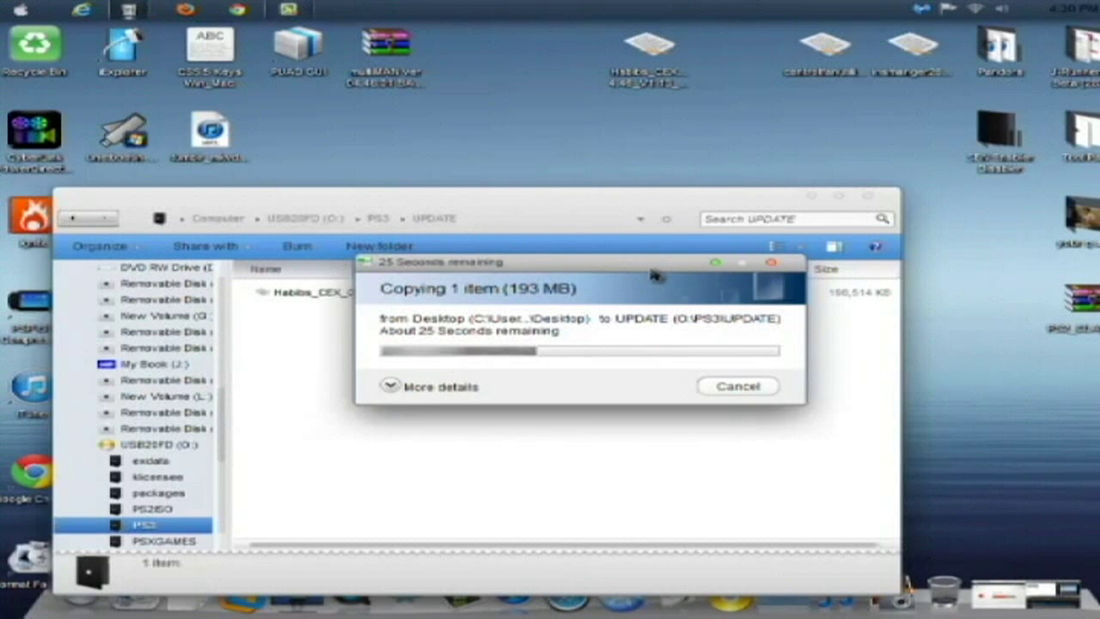
Move the copy progress and folder windows aside while the 193 MB copy completes.
drag(658, 277, 677, 404)
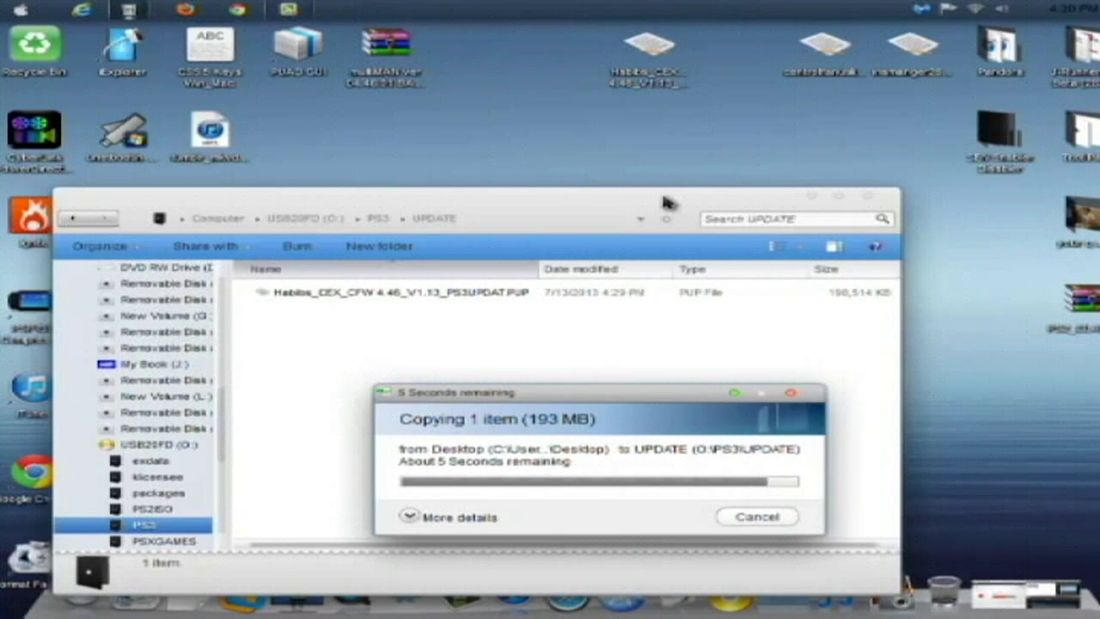
drag(662, 202, 724, 172)
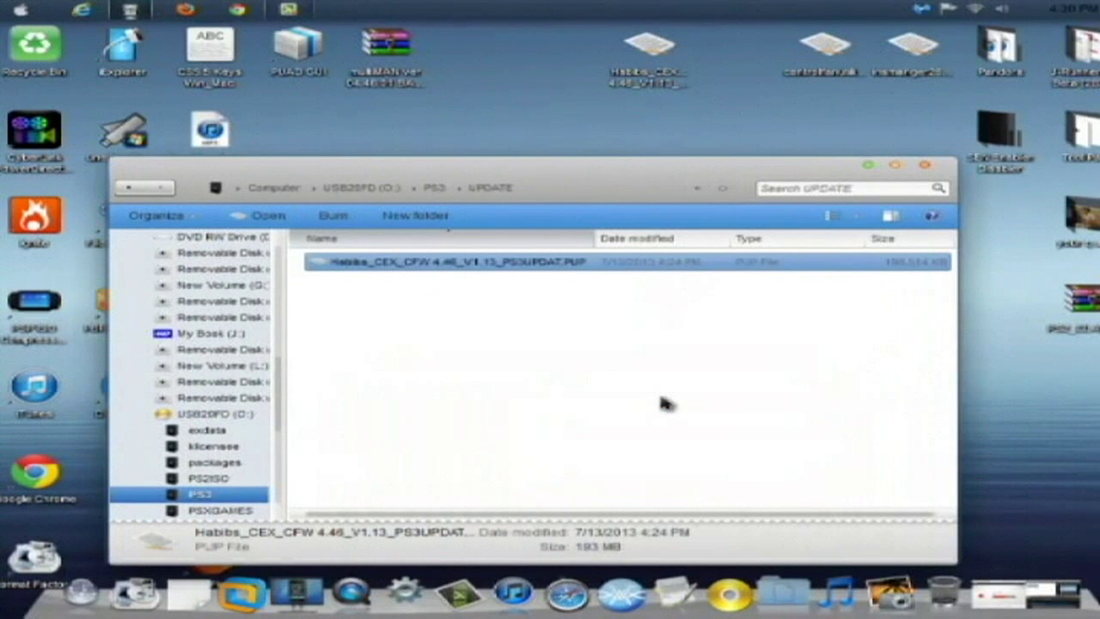
Strip the Habibs prefix so the copied firmware file is named exactly PS3UPDAT.PUP.
click(545, 344)
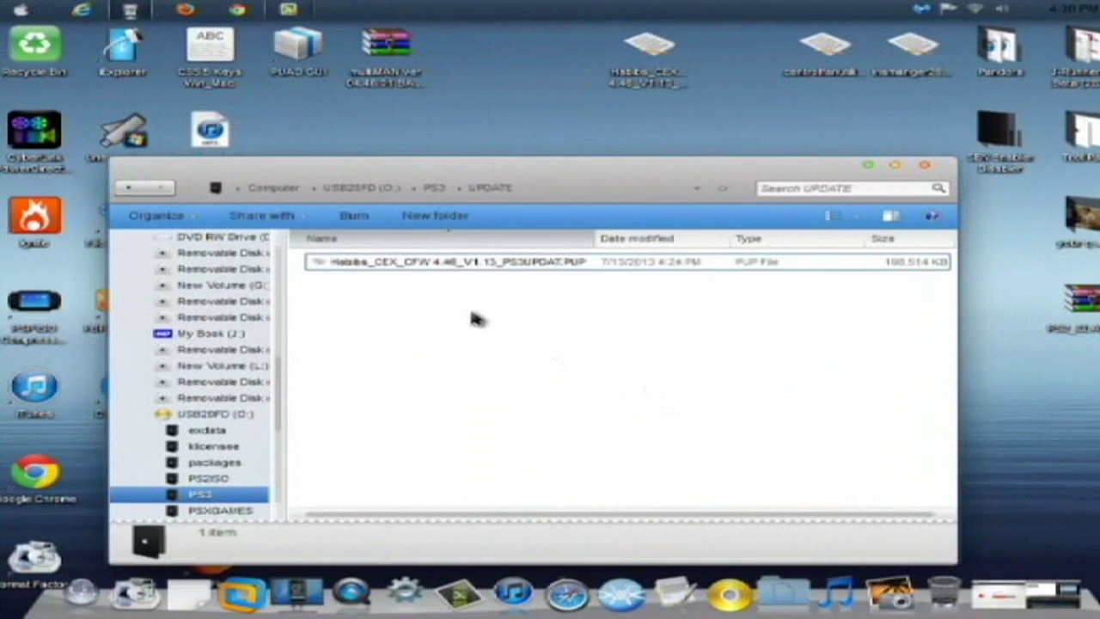
click(496, 267)
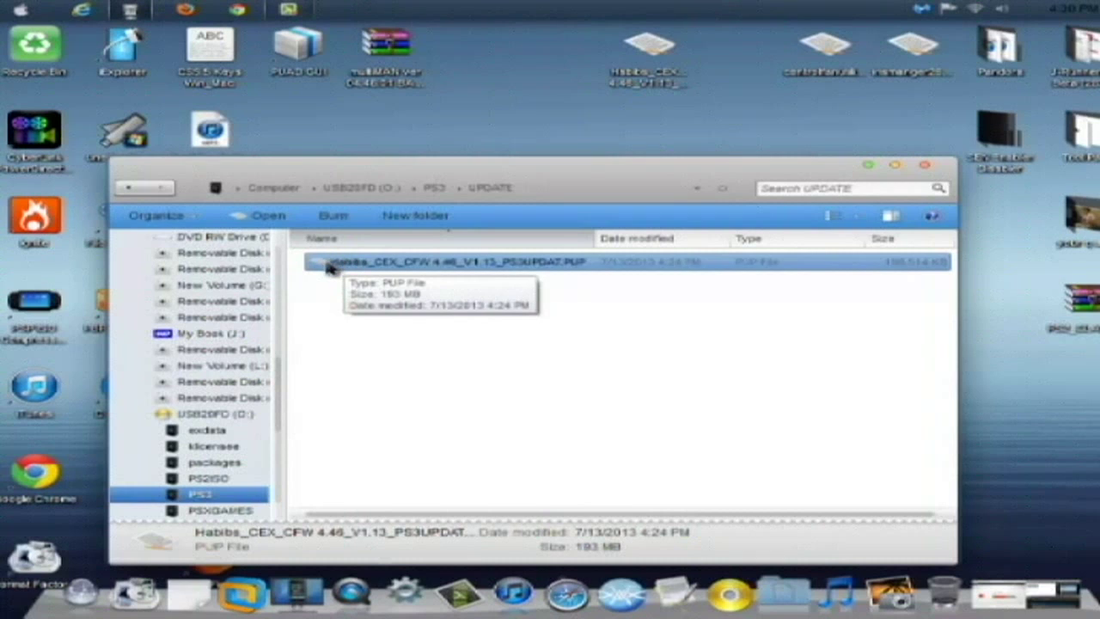
click(348, 271)
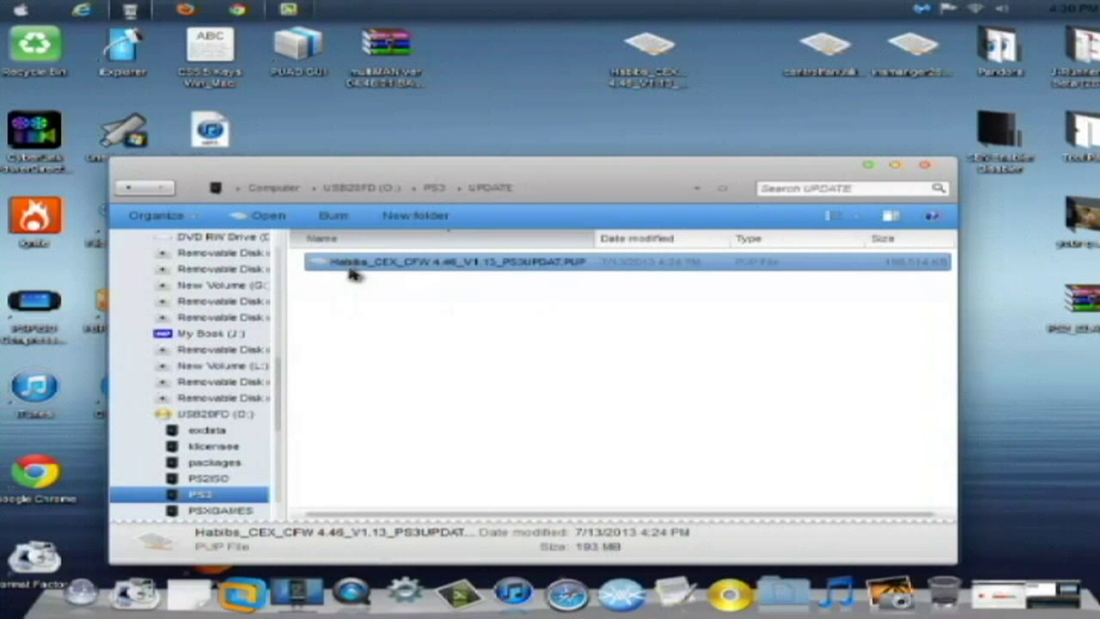
click(504, 262)
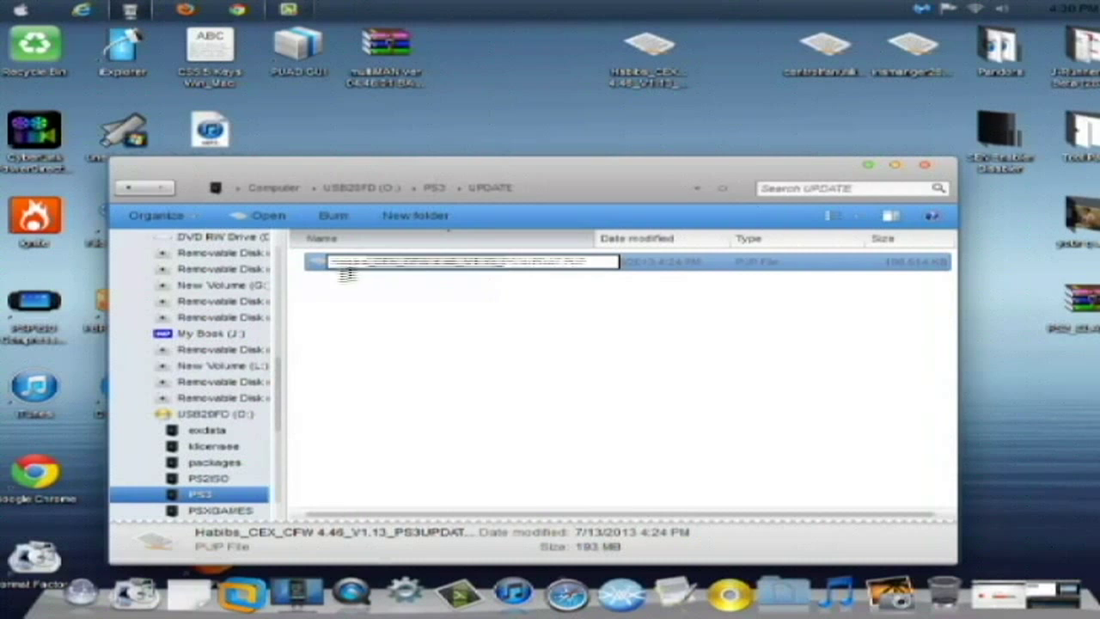
key(ctrl+a)
key(BackSpace)
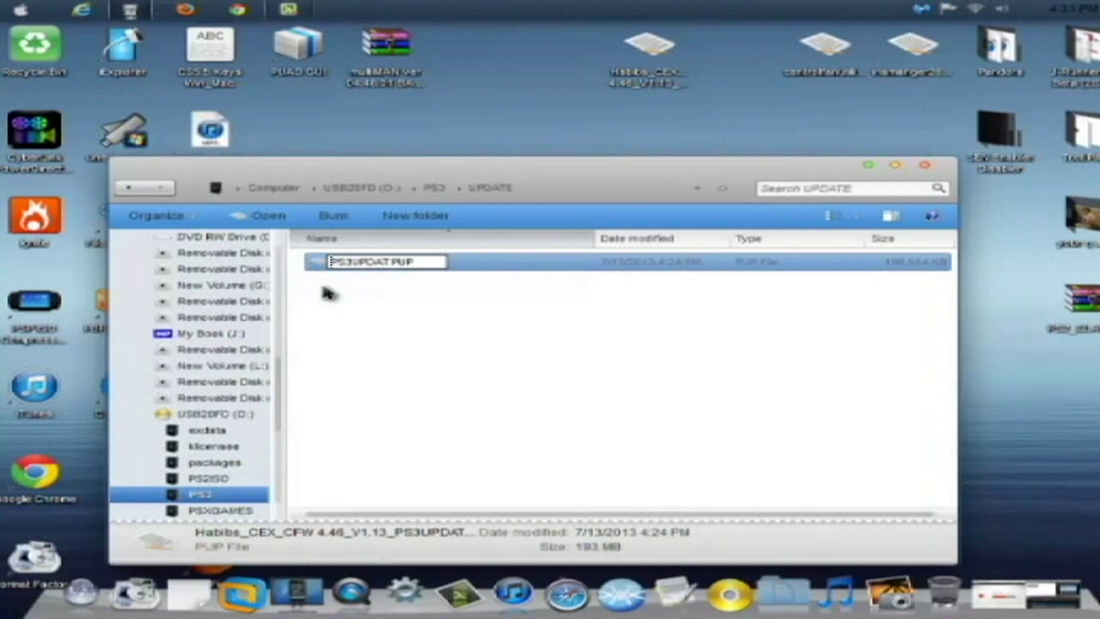
key(Return)
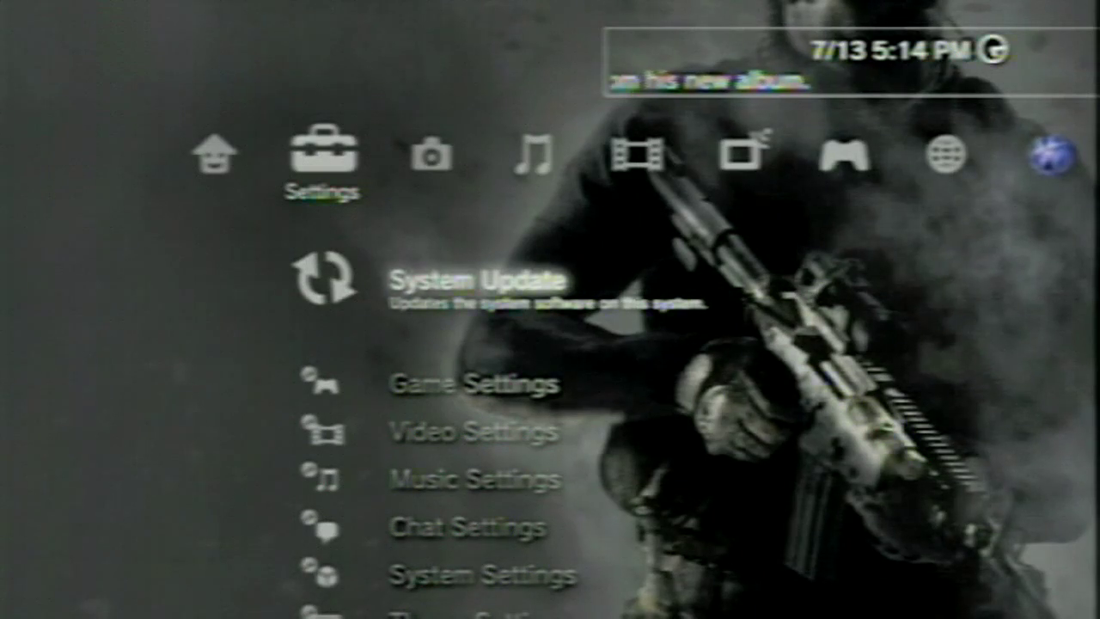
Run System Update via Storage Media using the USB's 4.46 PS3UPDAT.PUP.
key(Return)
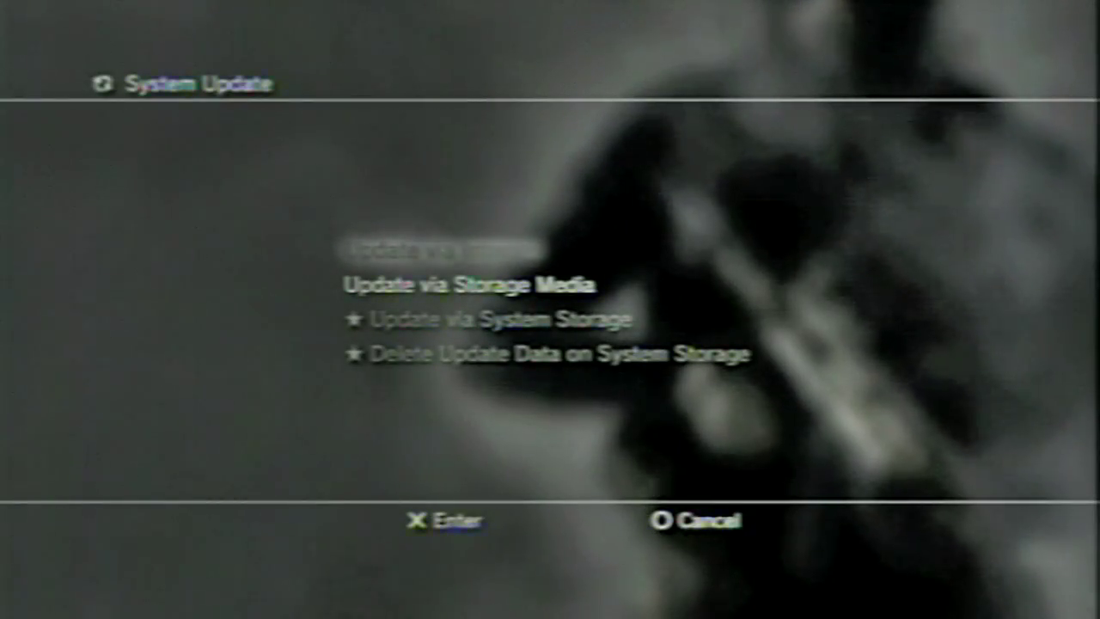
key(Down)
key(Return)
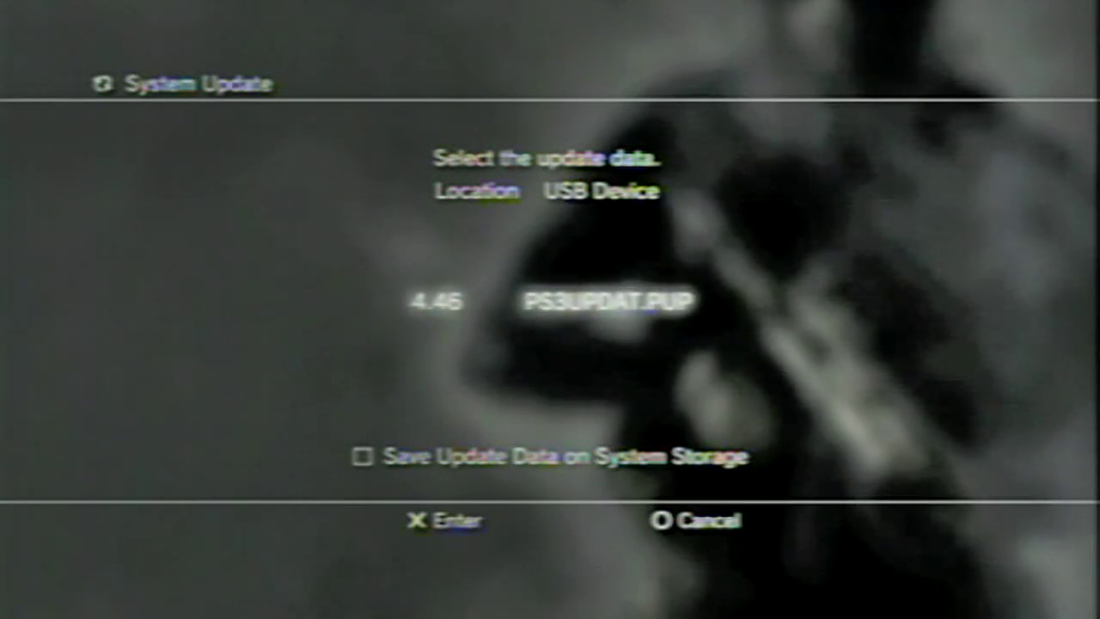
key(Return)
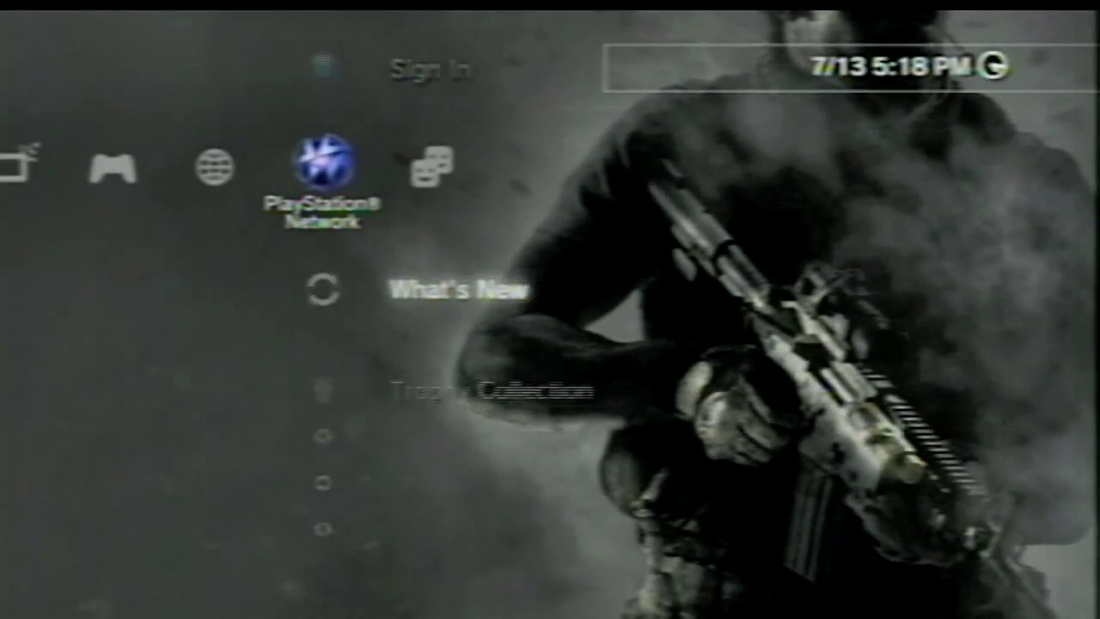
Browse the XMB categories and stop on Game, showing /app_home/PS3_GAME/ and Install Package Files.
key(Left)
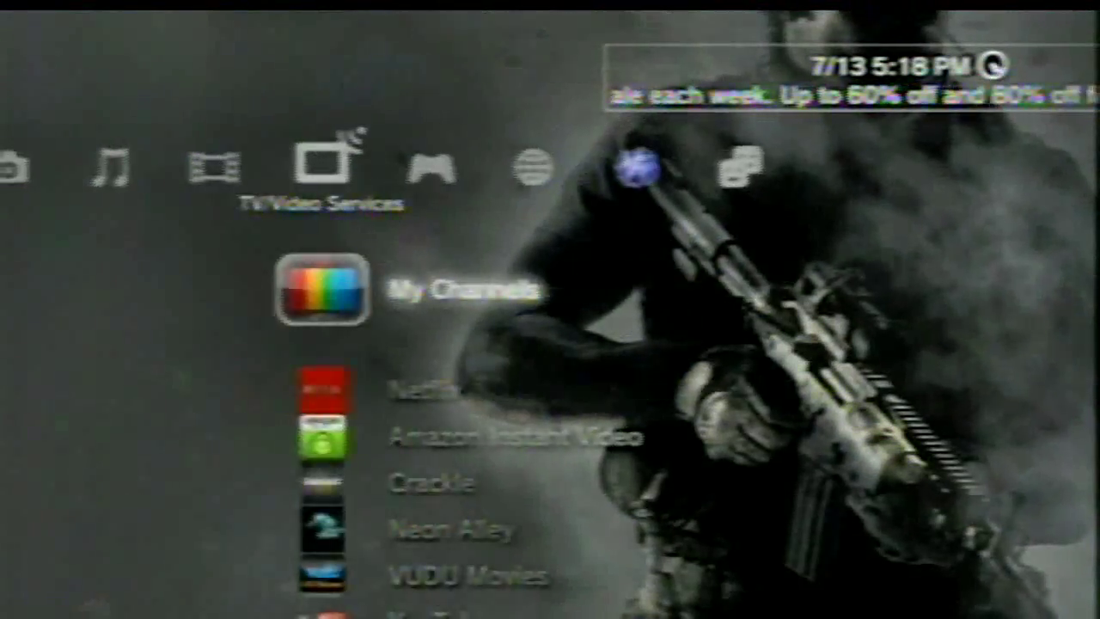
key(Left)
key(Left)
key(Right)
key(Right)
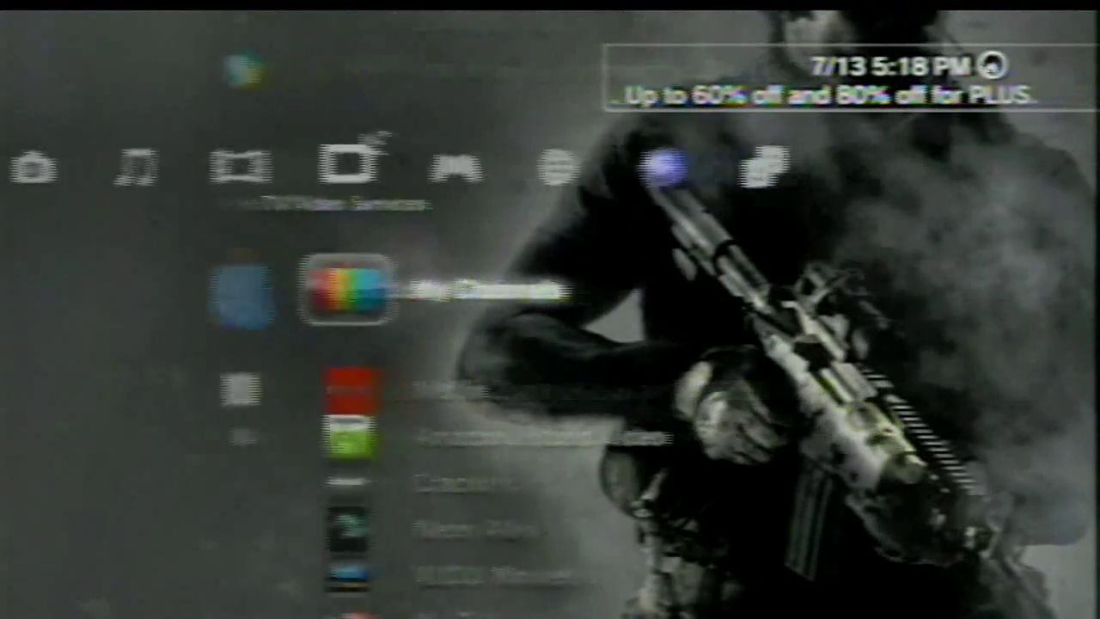
key(Right)
key(Right)
key(Right)
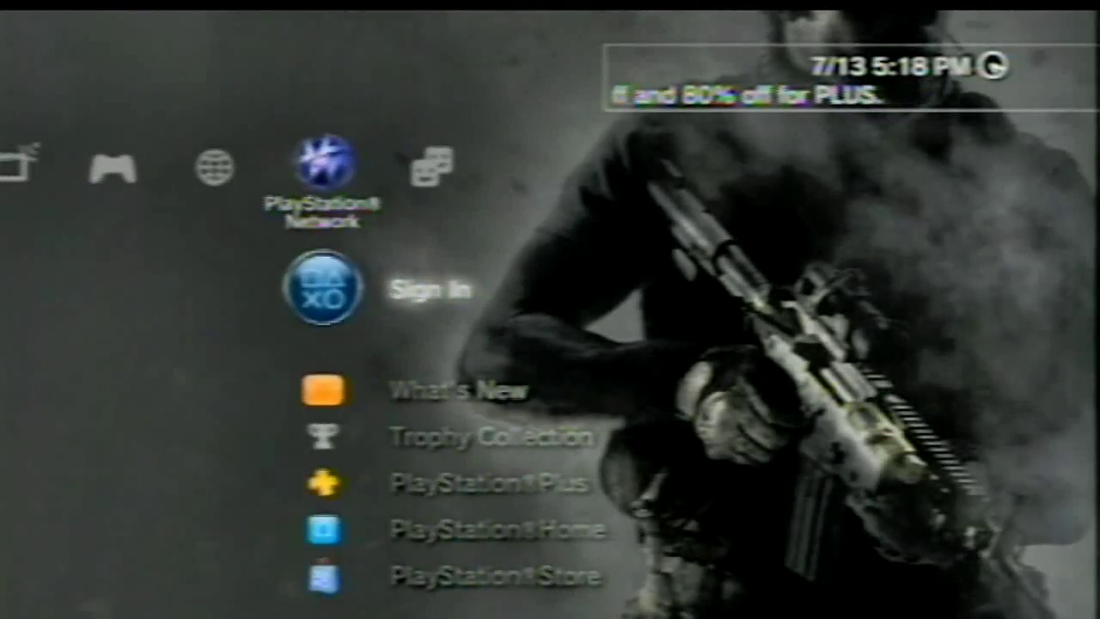
key(Right)
key(Left)
key(Left)
key(Up)
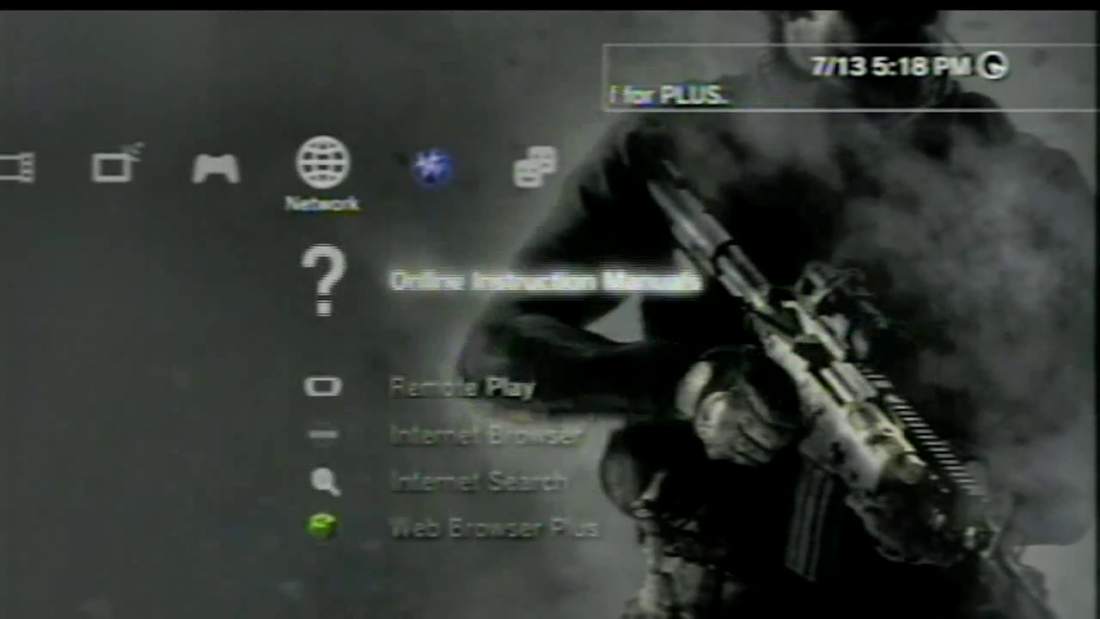
key(Left)
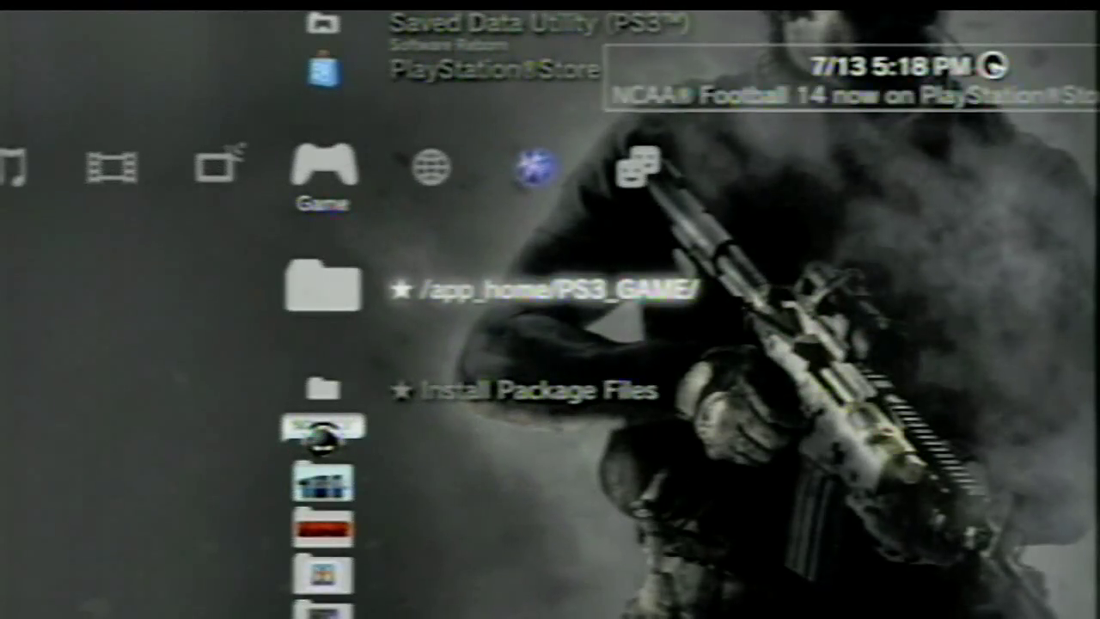